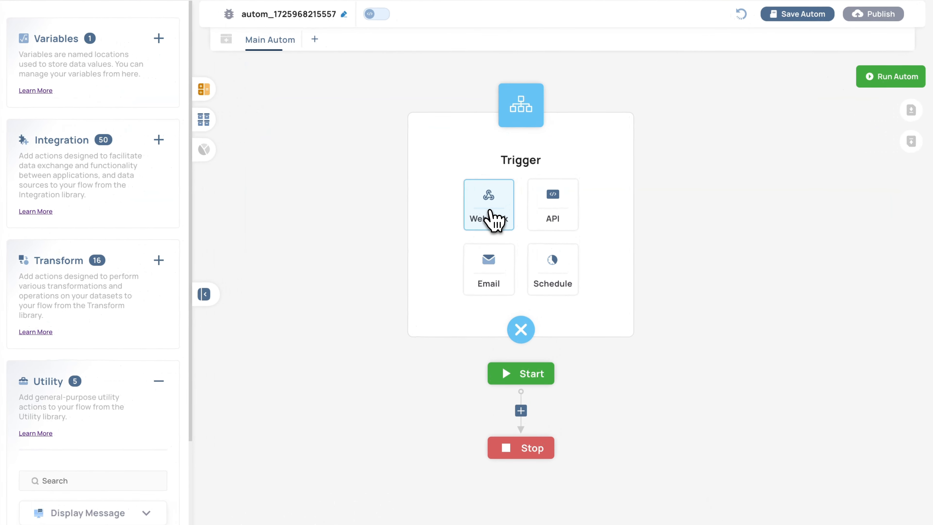
Try the Webhook, API, Email and Schedule trigger types one after another for the automation
click(490, 210)
click(524, 230)
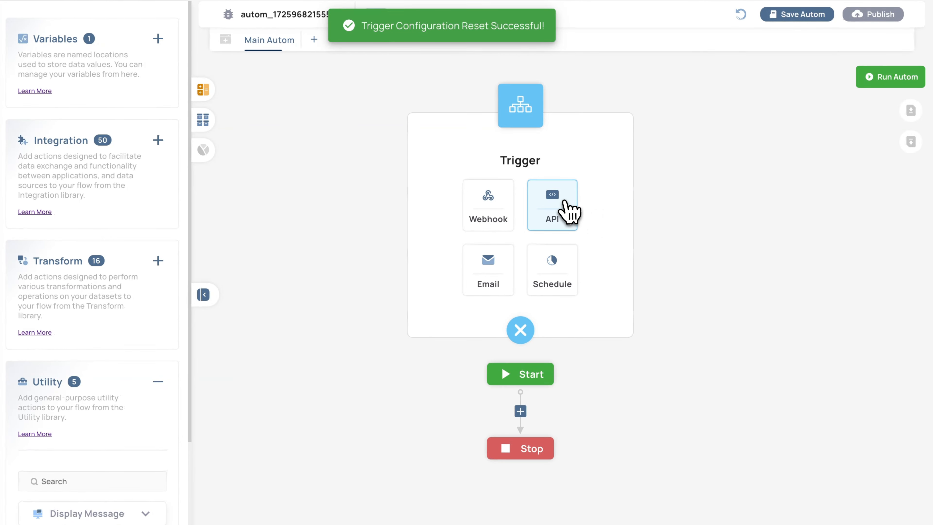
click(571, 199)
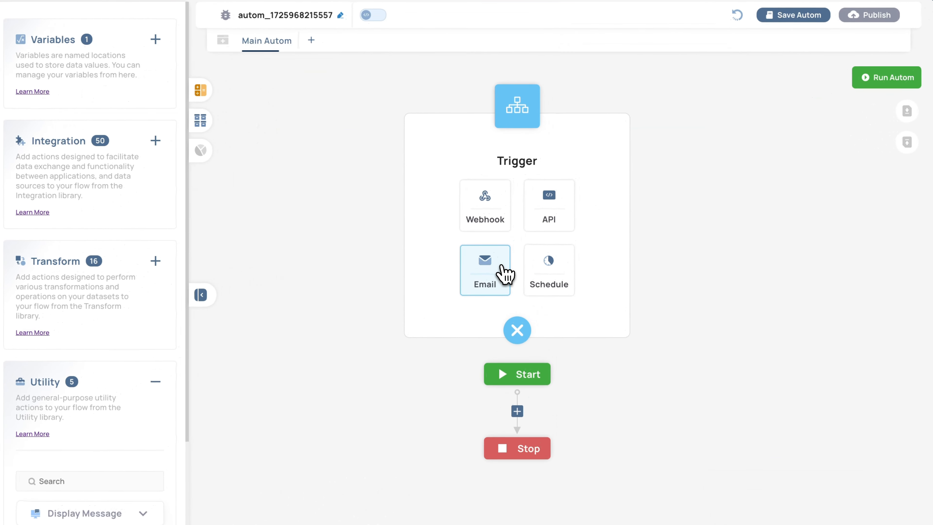
click(500, 266)
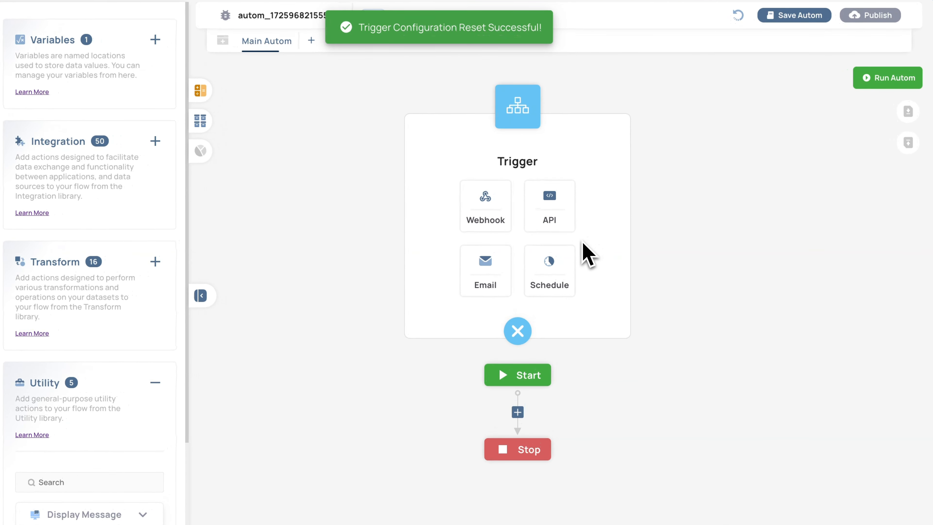
click(558, 246)
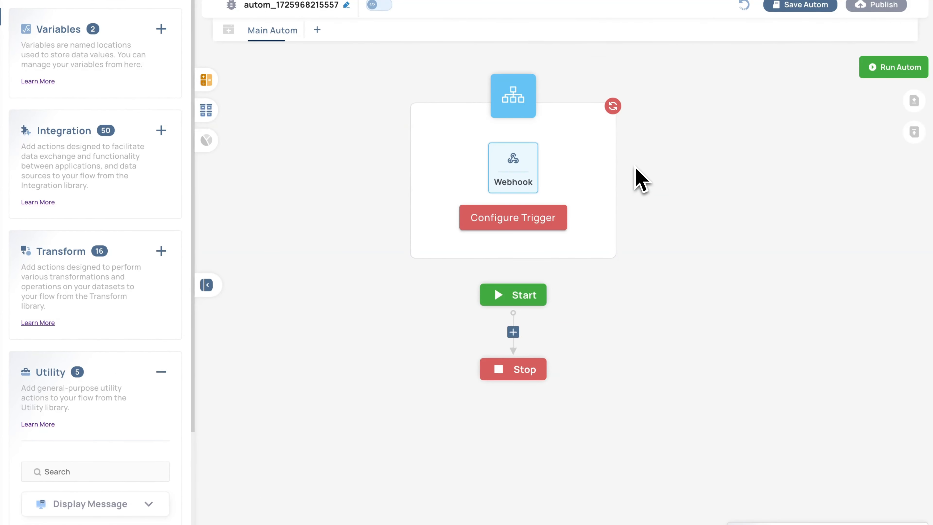
Open the Webhook trigger's configuration, view the selectable trigger rule sets and switch to a custom rule
click(556, 219)
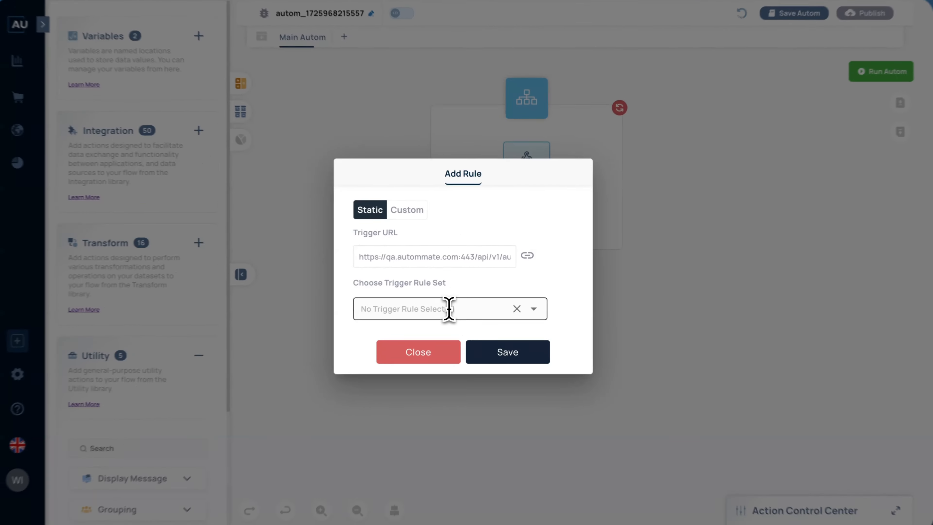
click(449, 309)
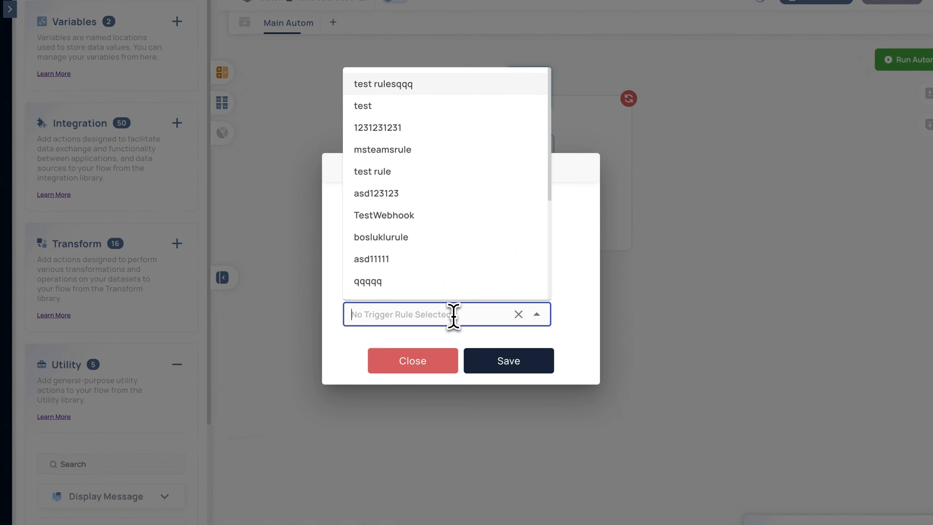
click(566, 282)
click(427, 221)
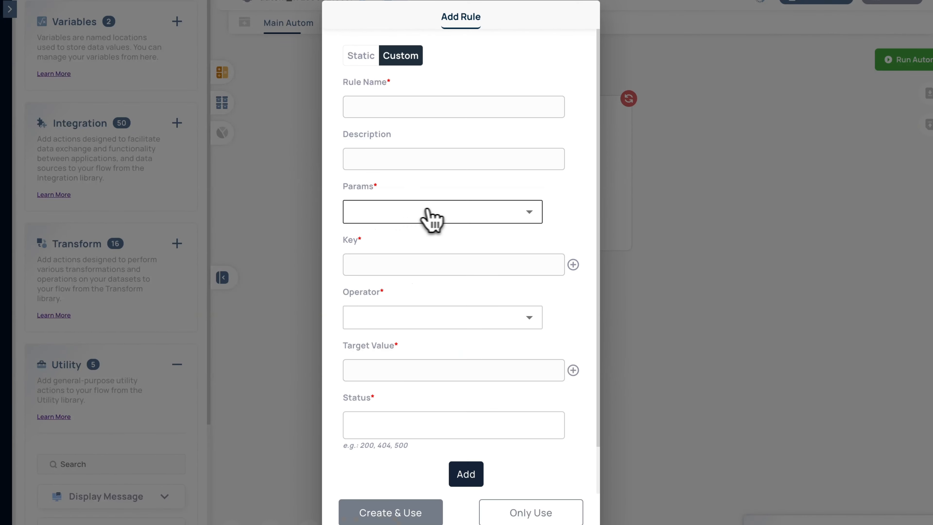
Examine the Webhook trigger's custom rule form, including rule name, description, params, key, operator, target value, status and the Only Use option
click(458, 107)
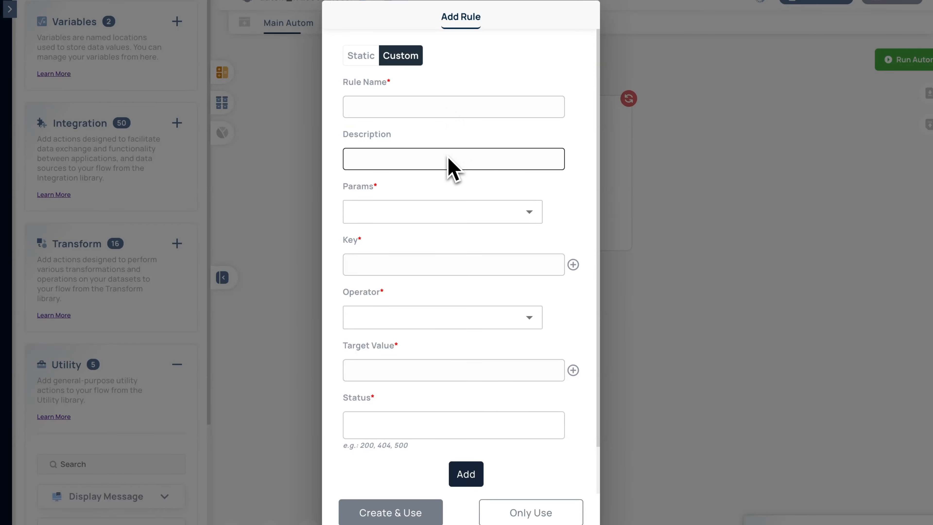
click(465, 212)
click(546, 197)
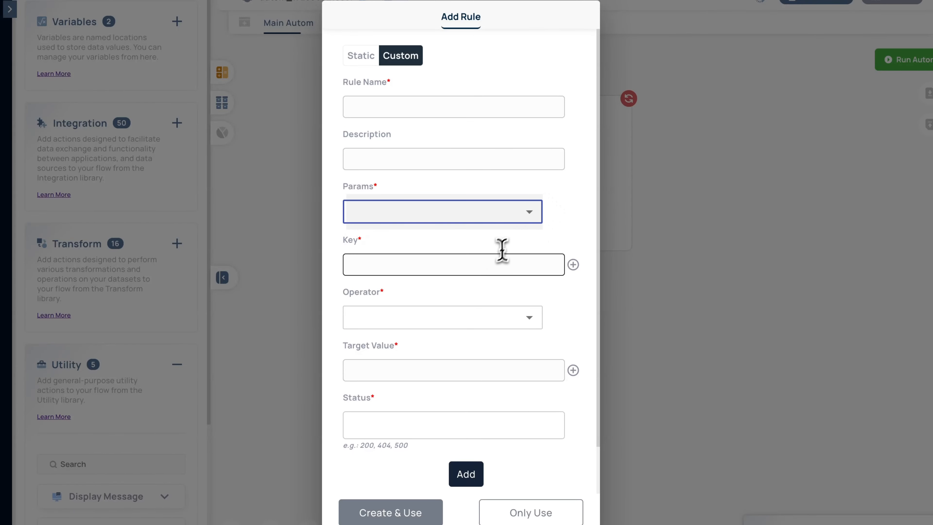
click(494, 264)
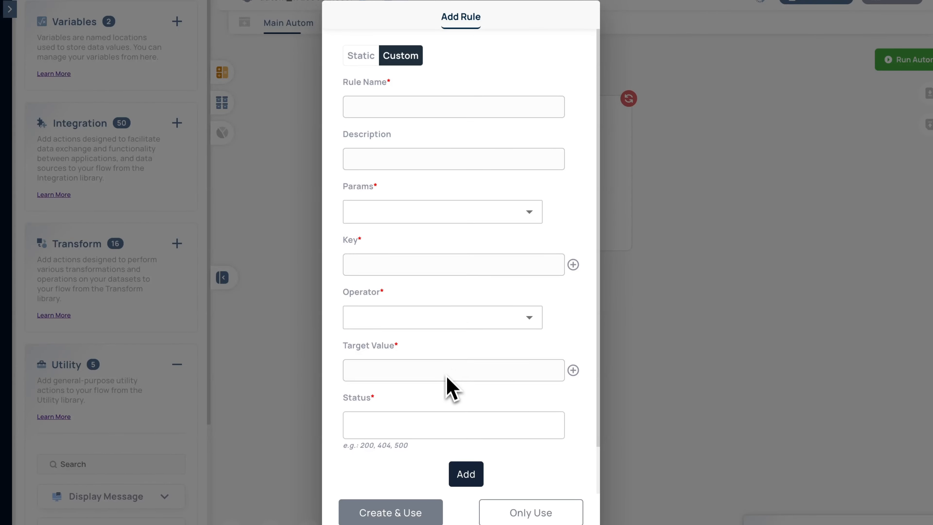
scroll(477, 404, down, 1)
scroll(540, 427, up, 1)
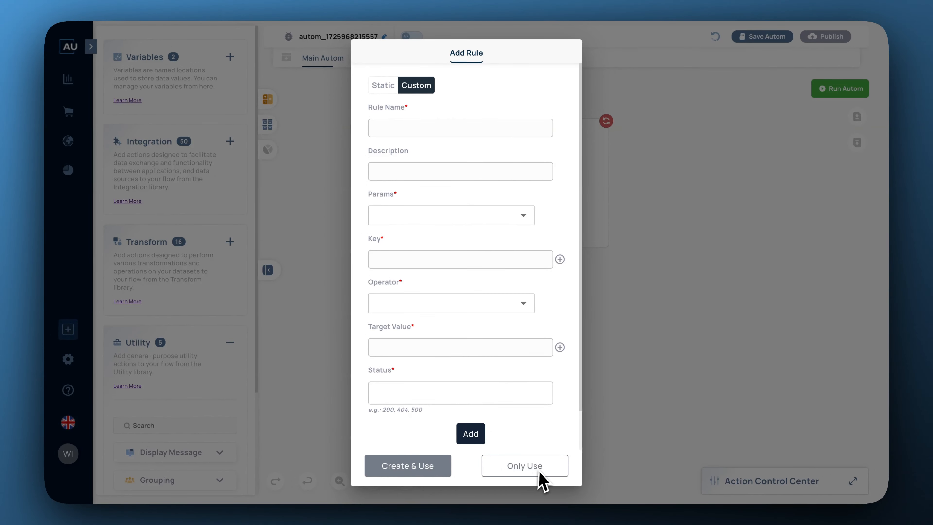
click(529, 469)
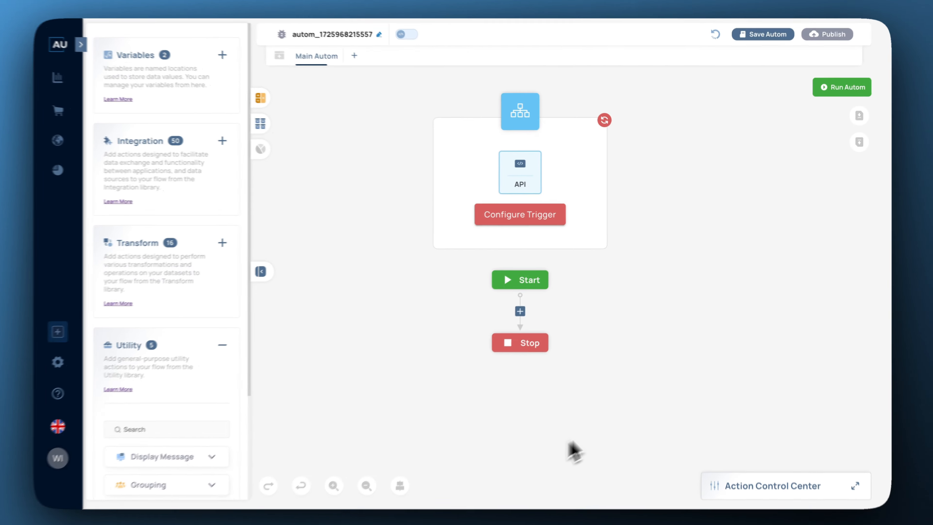
Open the API trigger's configuration and examine its trigger URL, trigger rule sets and custom rule option
click(490, 228)
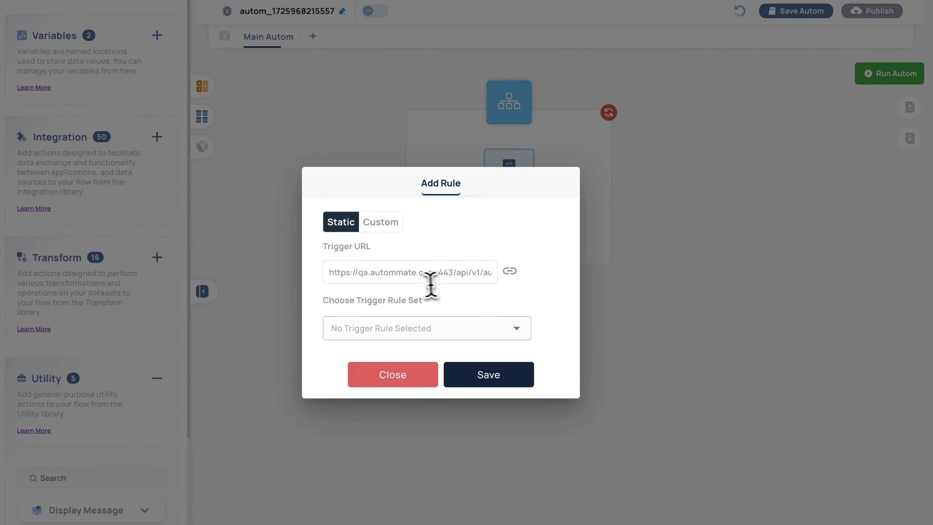
click(442, 254)
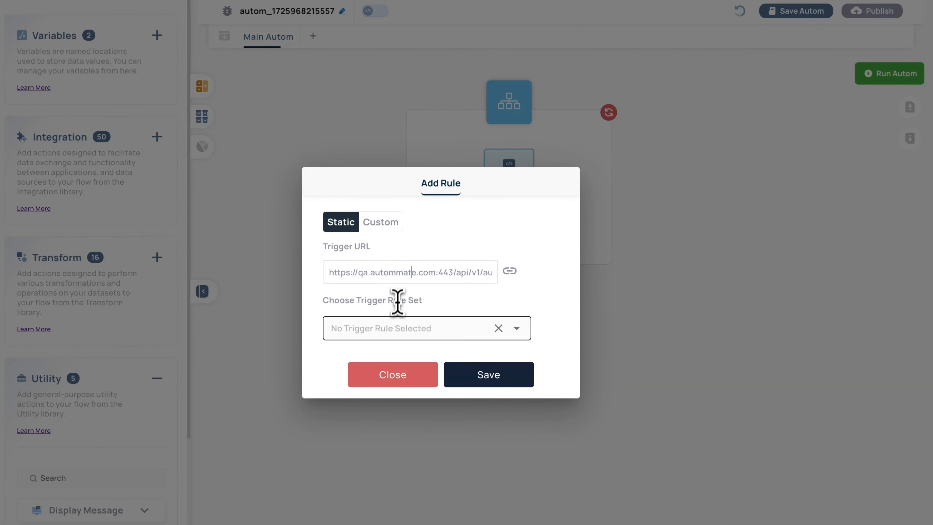
click(404, 328)
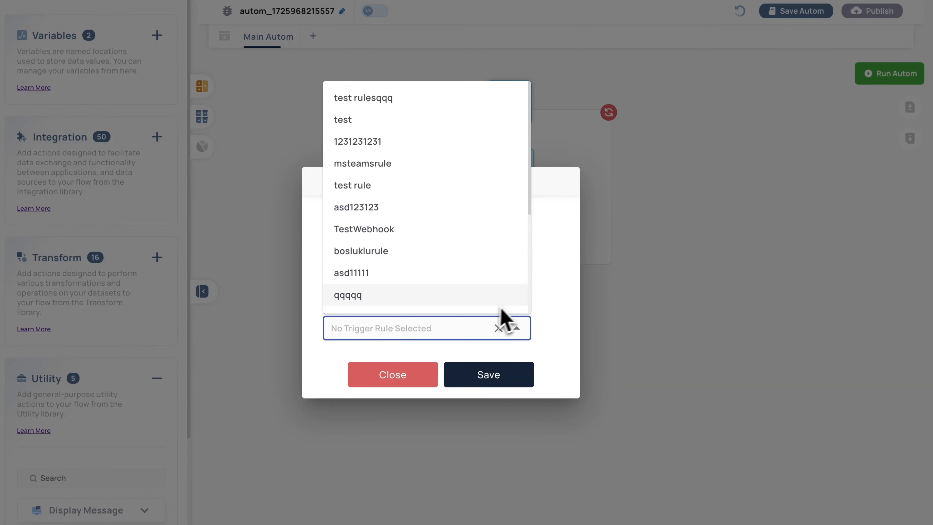
click(556, 294)
click(399, 223)
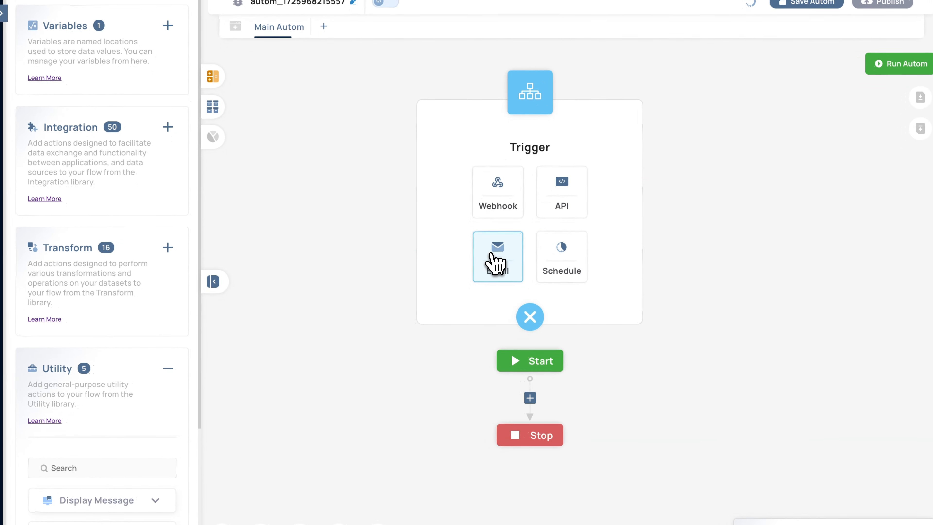
Select the Email trigger and review its configuration from protocol, host and credentials to the output variable and email conditions
click(492, 256)
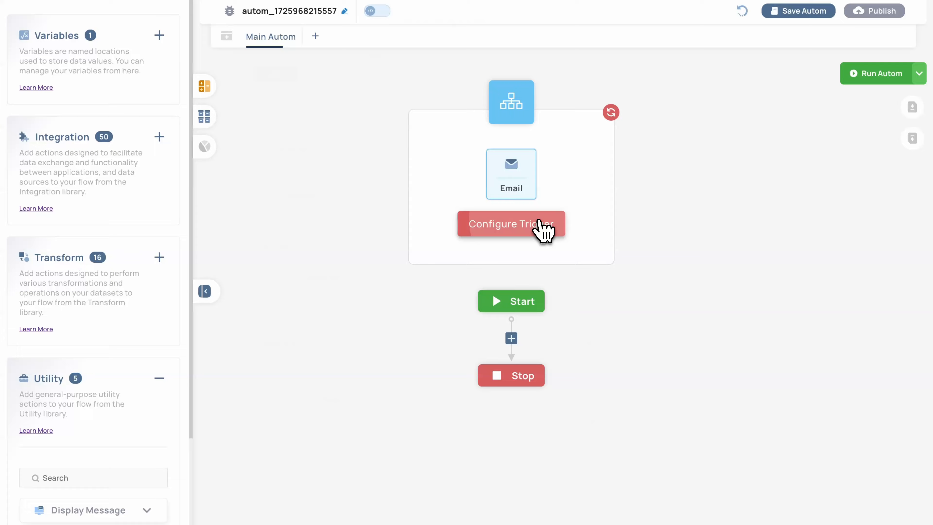
click(545, 220)
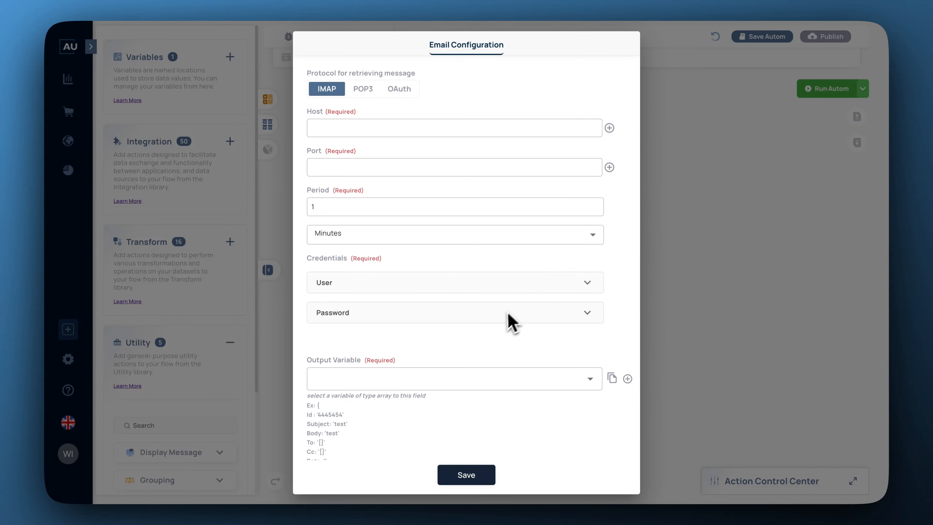
scroll(539, 332, down, 1)
scroll(539, 332, down, 5)
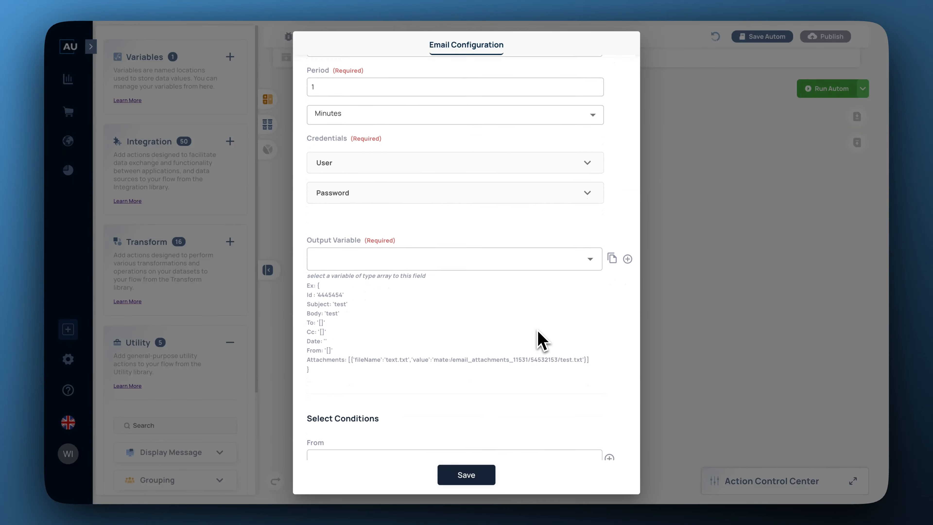
scroll(538, 332, down, 3)
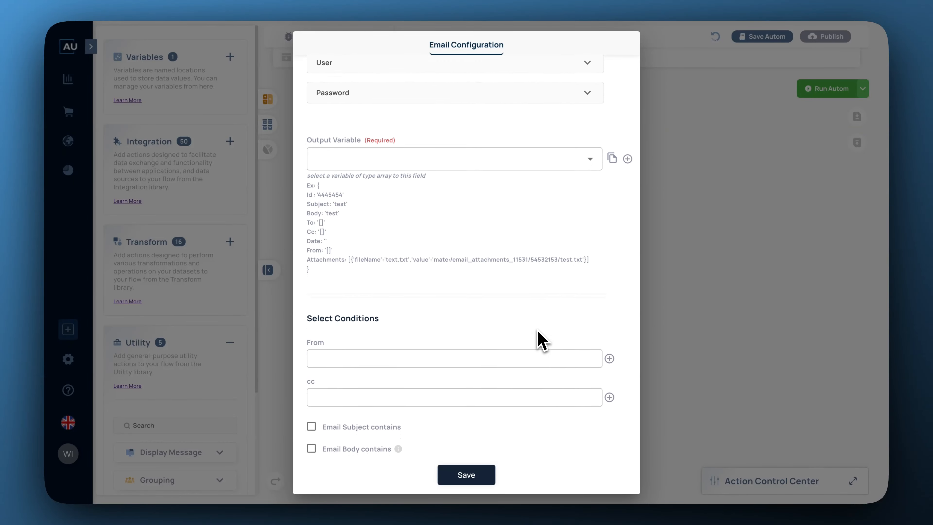
scroll(540, 340, down, 1)
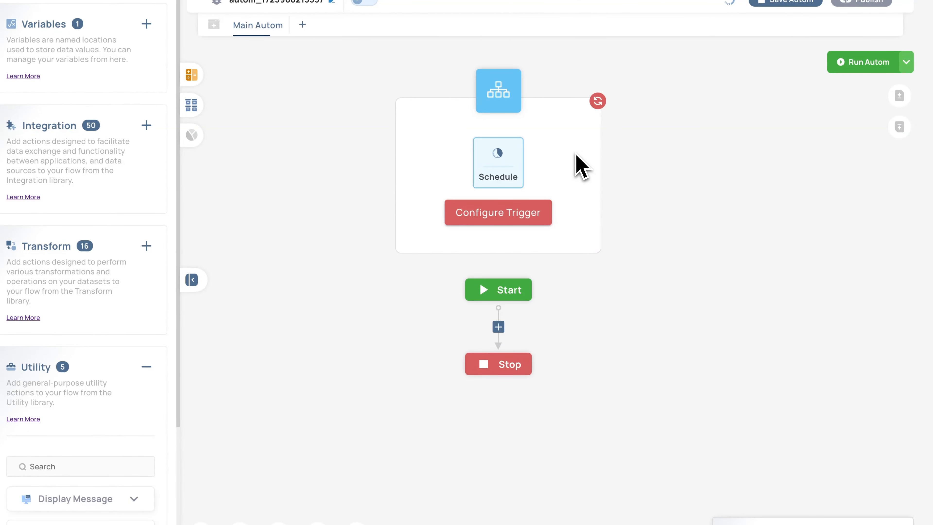
Open the Schedule trigger's configuration, review the available timing types and close it without changes
click(516, 216)
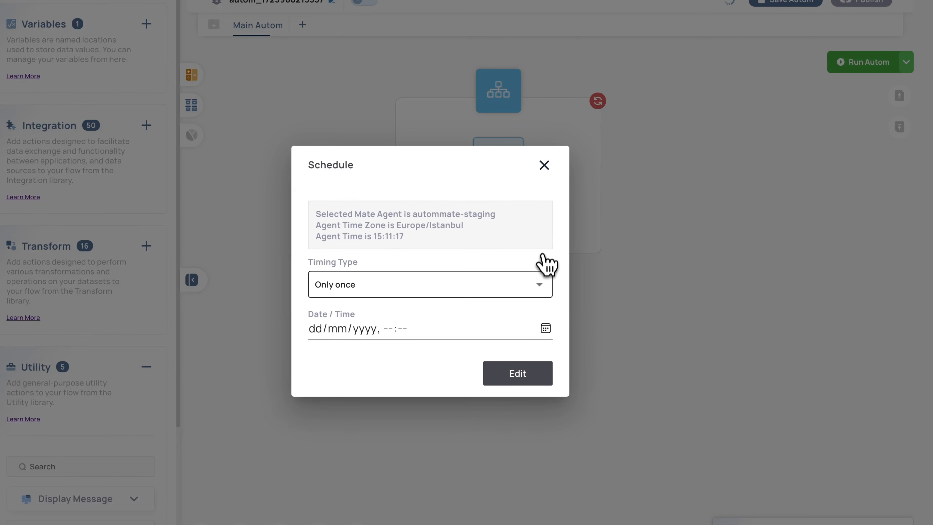
click(545, 284)
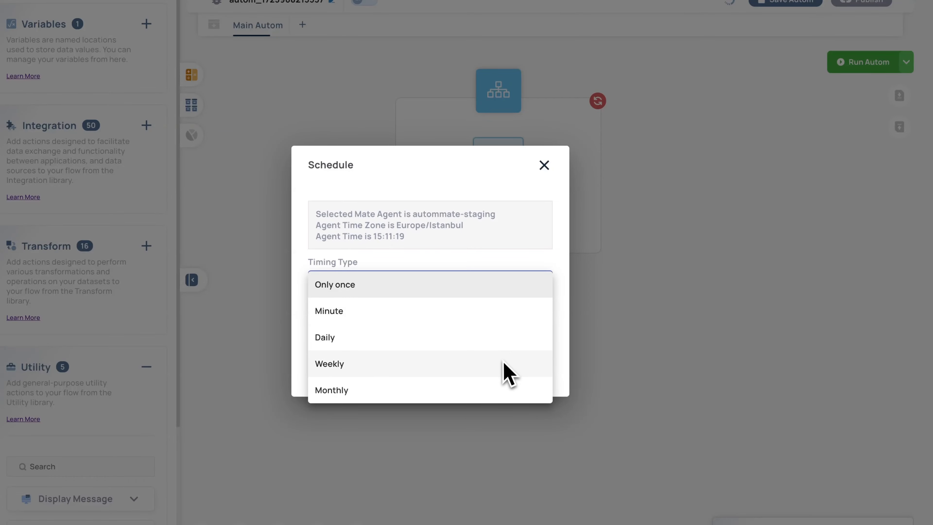
click(559, 321)
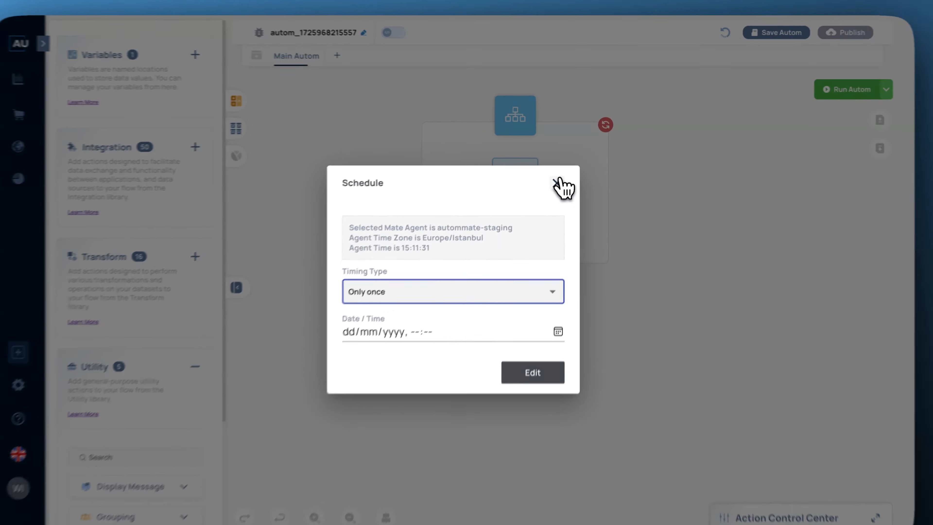
click(561, 174)
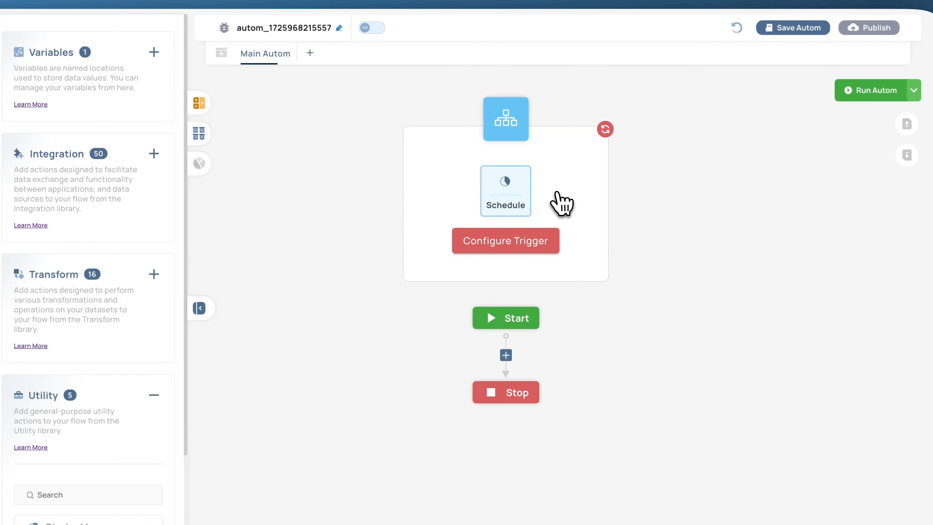